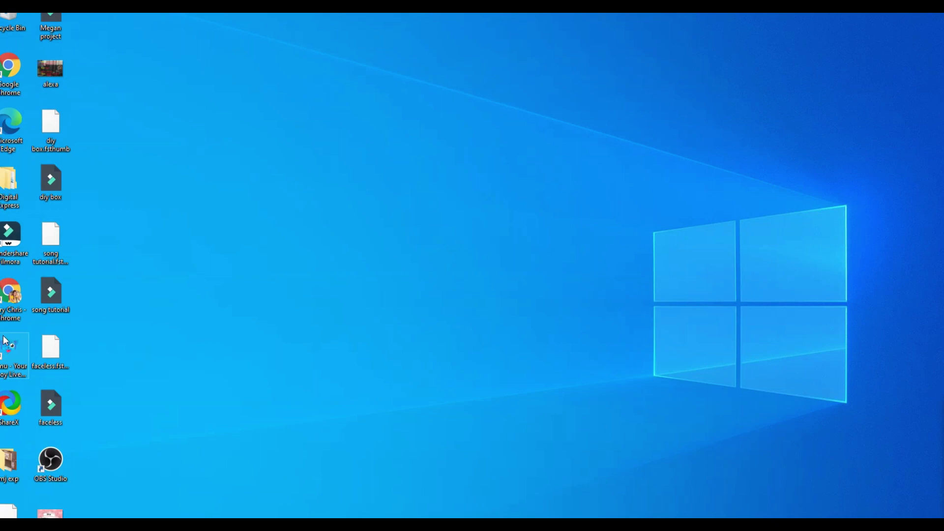
# In Chrome, search Google for "bluestacks" and download BlueStacks from the official bluestacks.com site
pyautogui.doubleClick(15, 312)
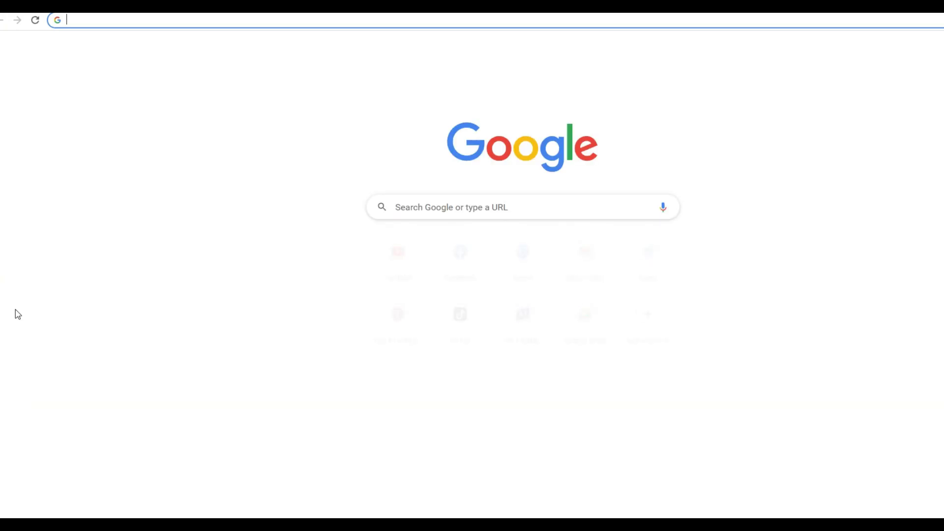
pyautogui.click(403, 212)
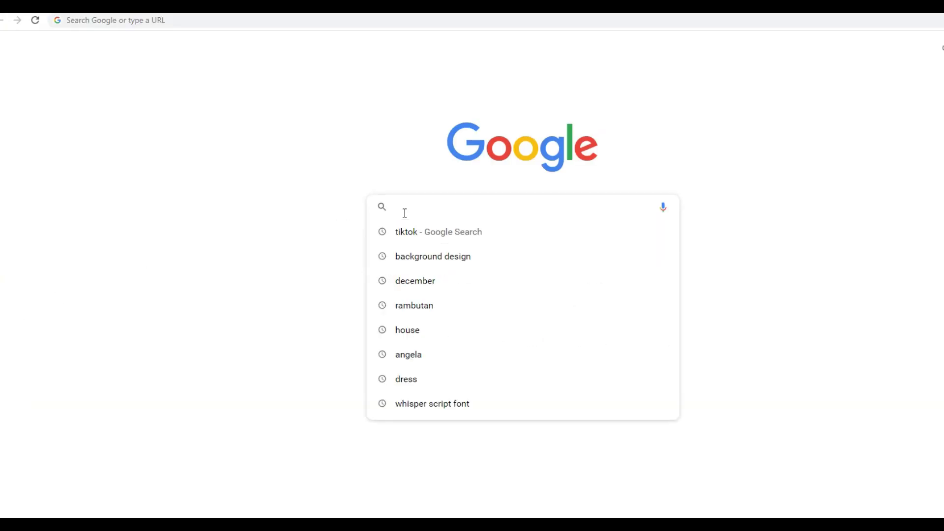
pyautogui.write('blues')
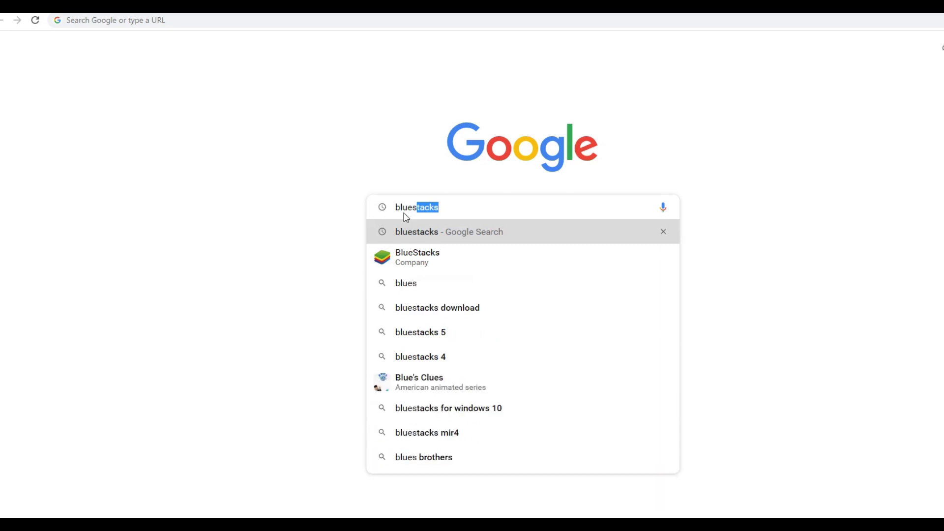
pyautogui.press('Return')
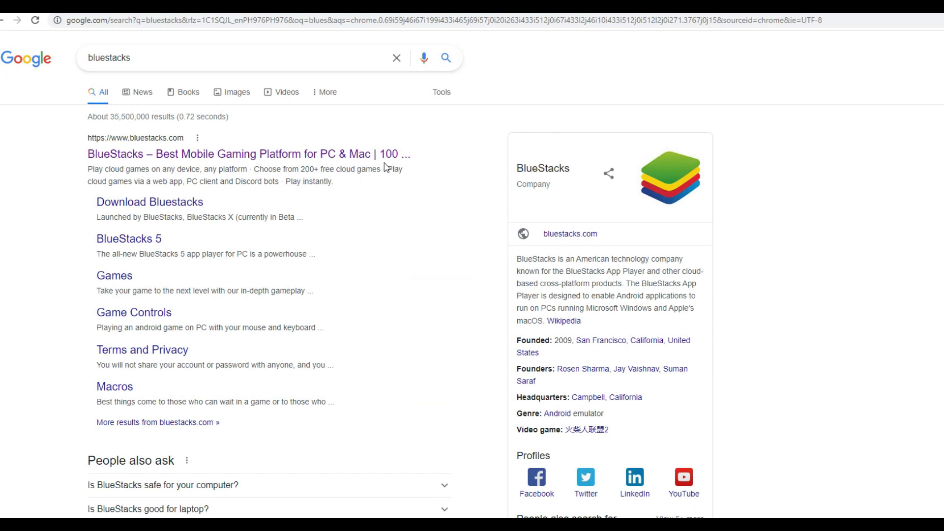
pyautogui.click(344, 156)
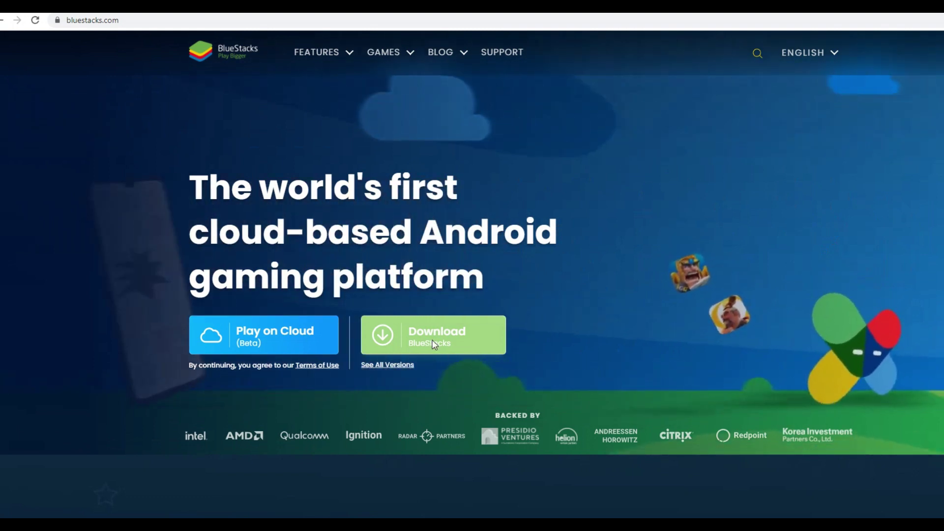
pyautogui.click(434, 346)
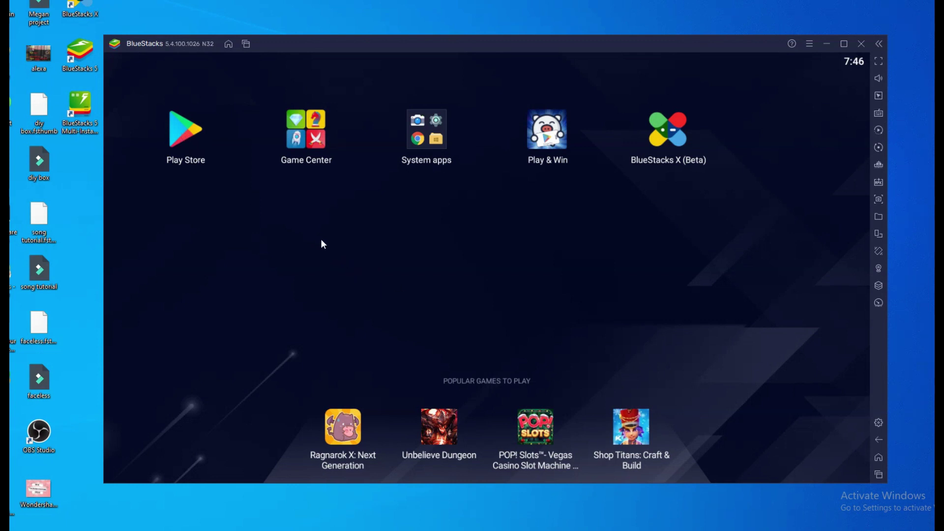
# In BlueStacks, sign in to the Play Store with the Google account's email and password, with the password shown
pyautogui.click(185, 136)
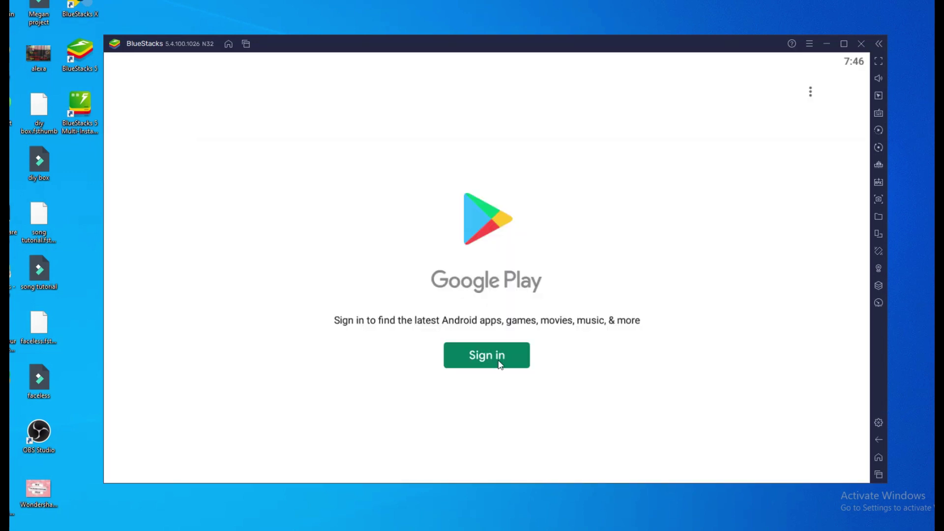
pyautogui.click(499, 362)
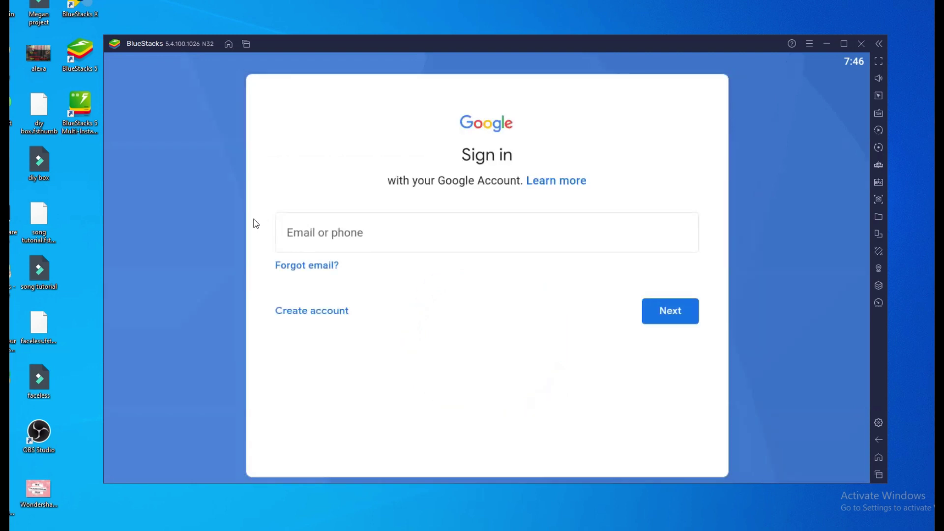
pyautogui.click(326, 235)
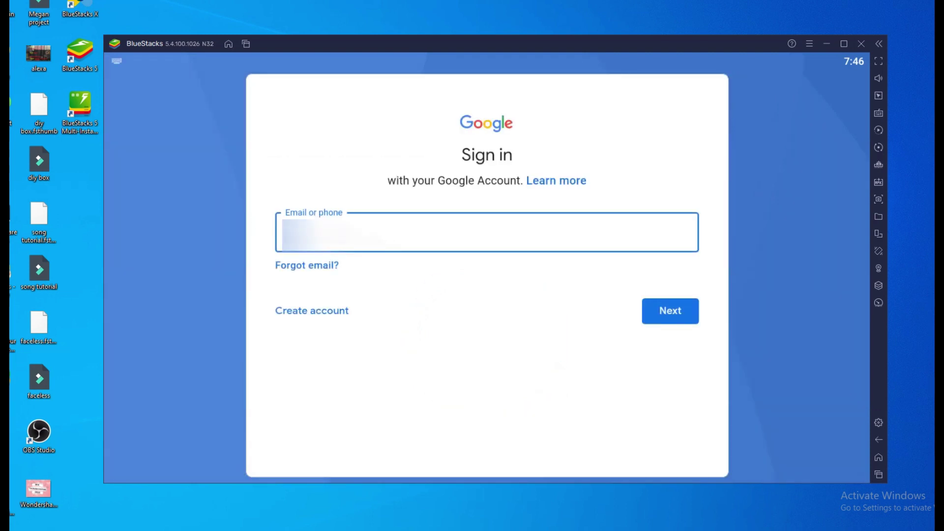
pyautogui.write('com')
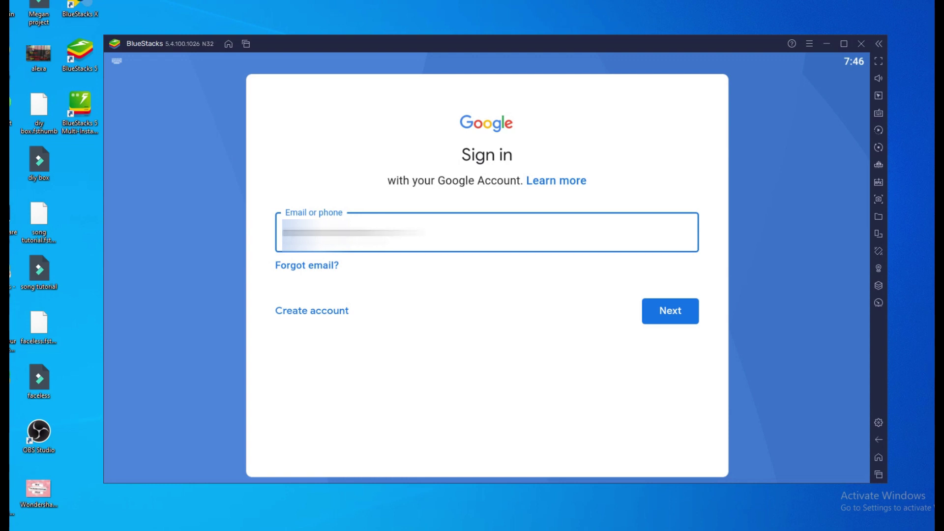
pyautogui.press('Return')
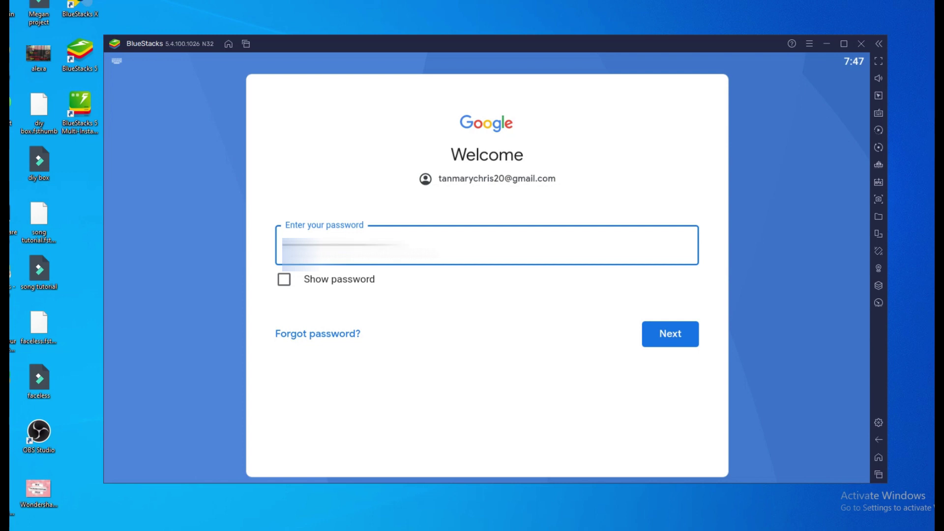
pyautogui.click(284, 279)
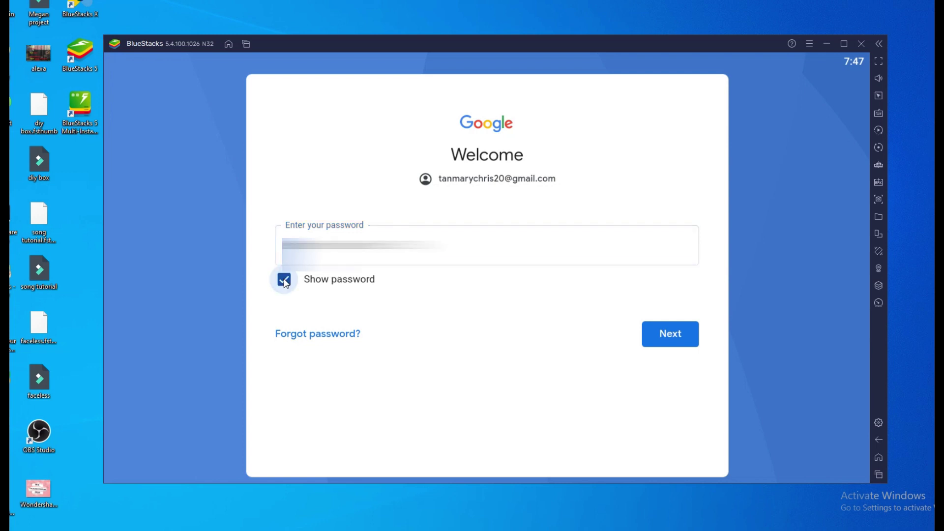
pyautogui.click(686, 332)
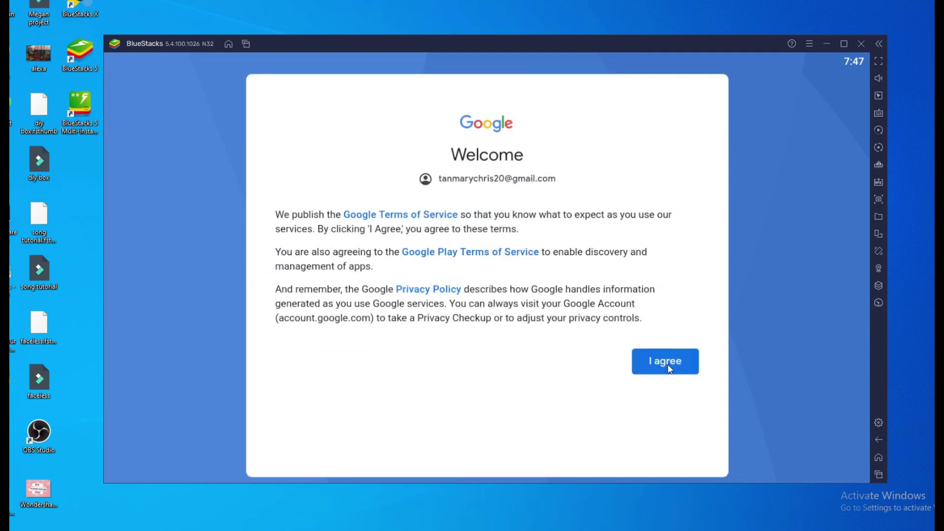
# Agree to the Google terms of service and accept the Google Services settings with Google Drive backup enabled
pyautogui.click(670, 369)
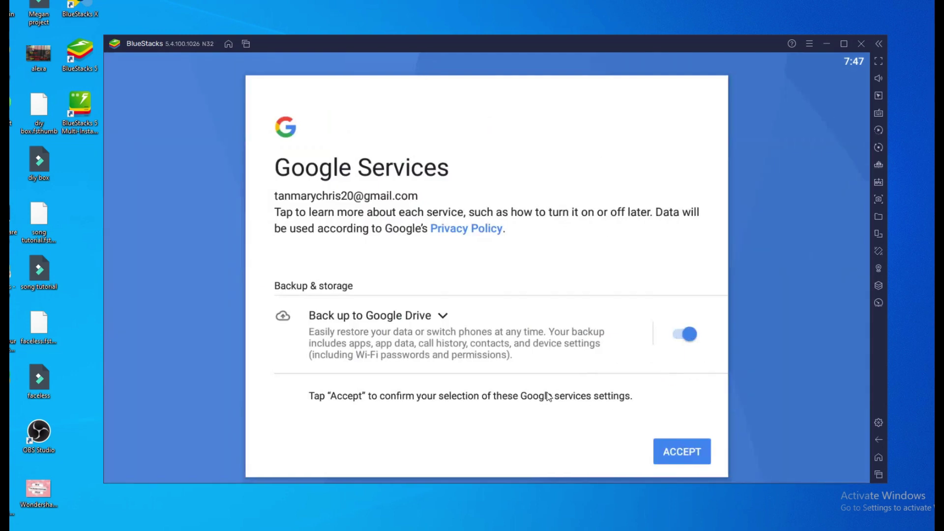
pyautogui.scroll(-2, 556, 398)
pyautogui.scroll(-2, 601, 402)
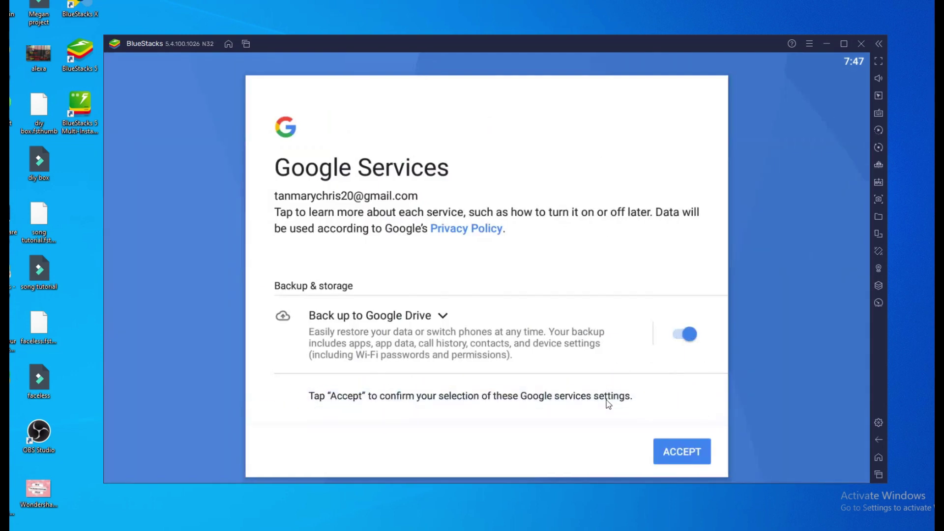
pyautogui.click(687, 456)
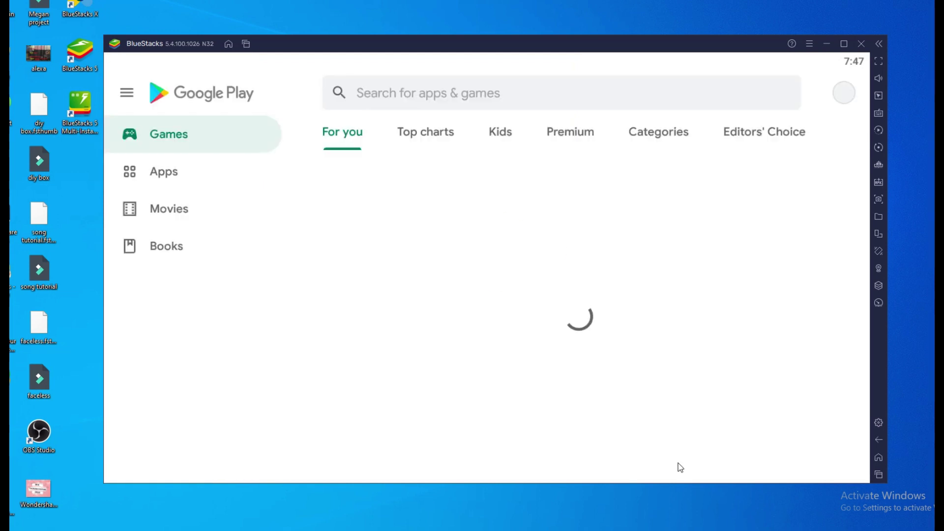
# Search Google Play for "capcut" and install CapCut - Video Editor
pyautogui.click(366, 94)
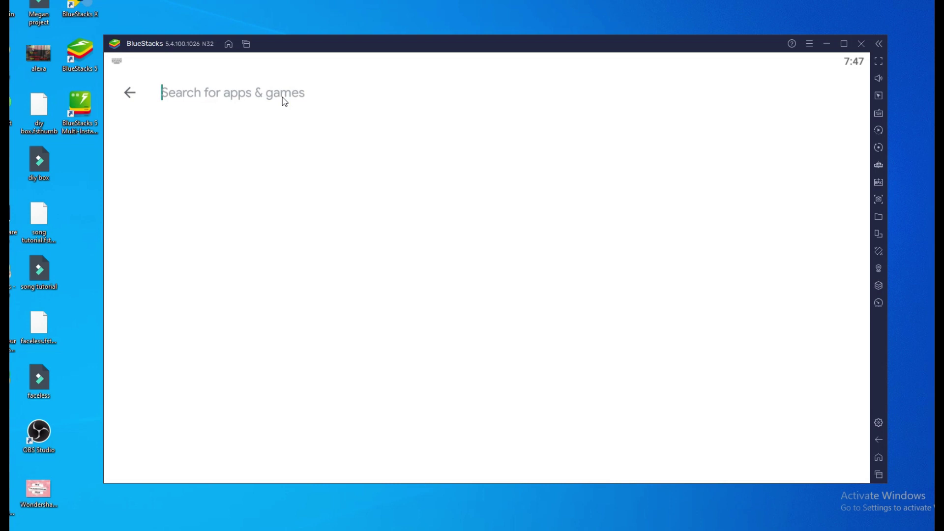
pyautogui.write('ca')
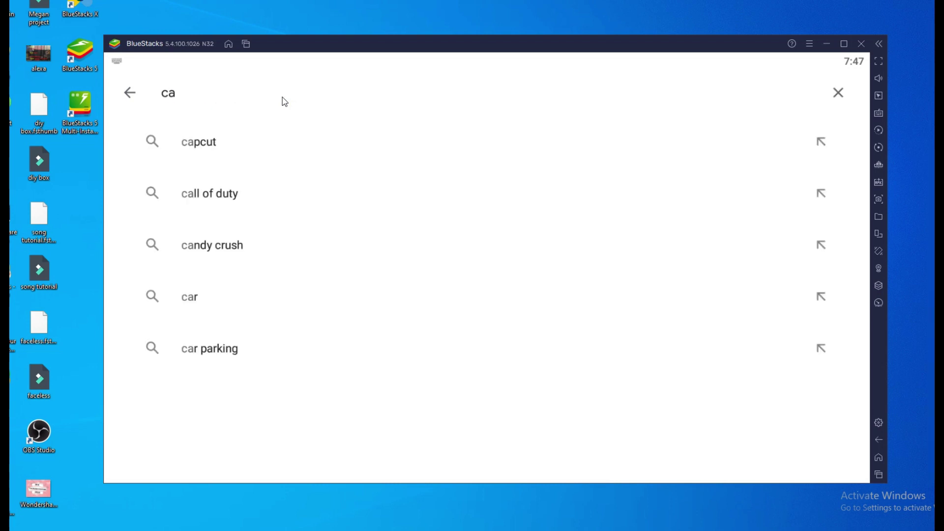
pyautogui.write('pcut')
pyautogui.press('Return')
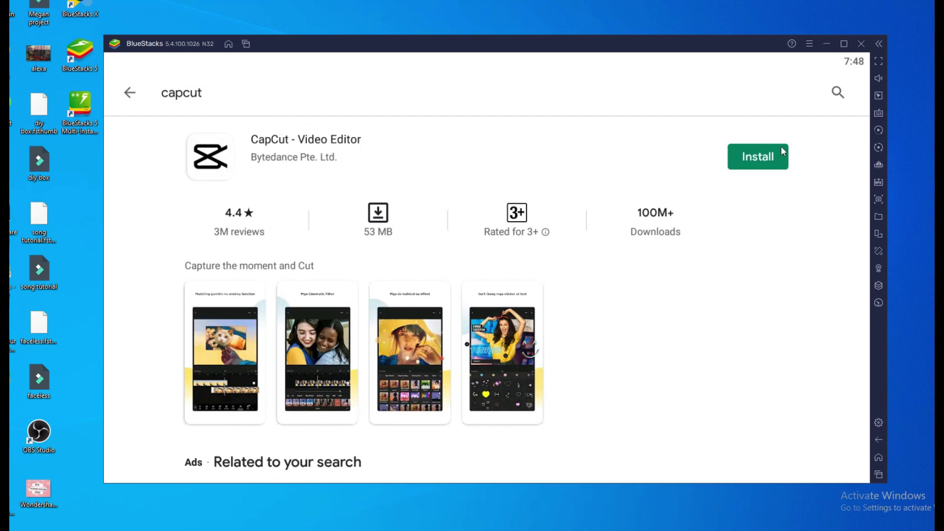
pyautogui.click(769, 158)
pyautogui.click(768, 157)
pyautogui.click(770, 160)
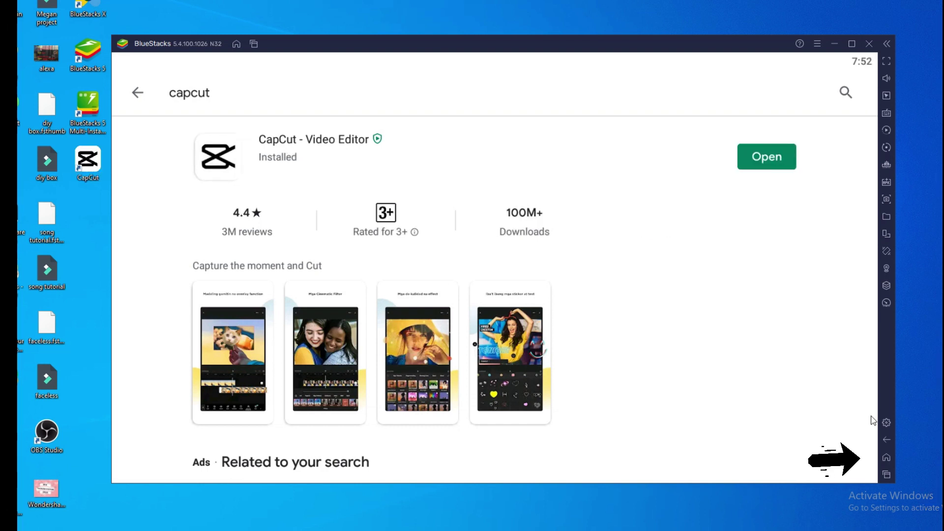
# Return to the BlueStacks home screen and open the Imported Files section of Media Manager from the system apps
pyautogui.click(887, 457)
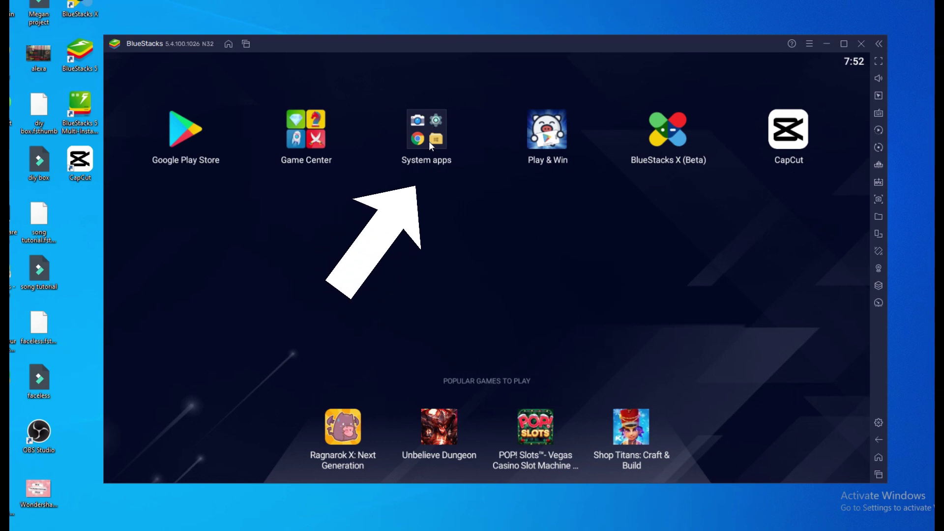
pyautogui.click(435, 138)
pyautogui.click(513, 263)
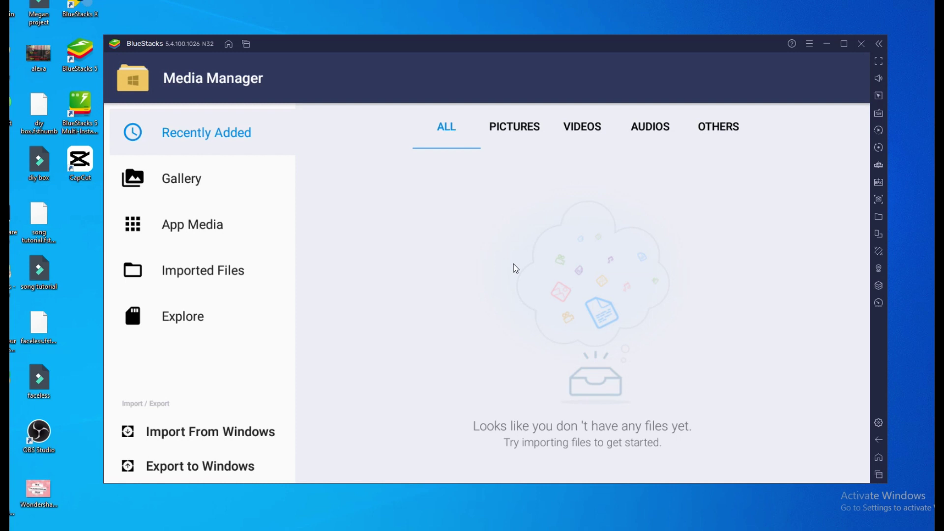
pyautogui.click(203, 271)
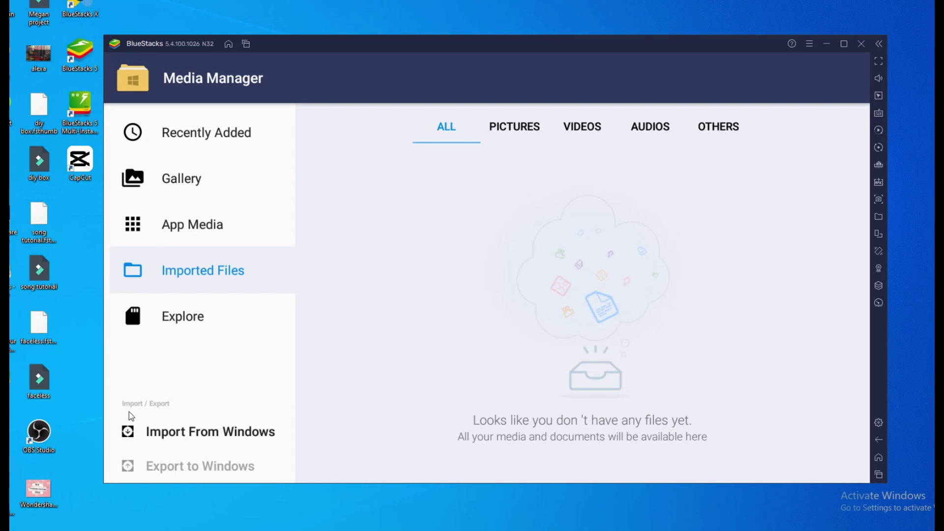
# Import the My Video file from the Wondershare Filmora Output folder on Windows into Media Manager
pyautogui.click(222, 438)
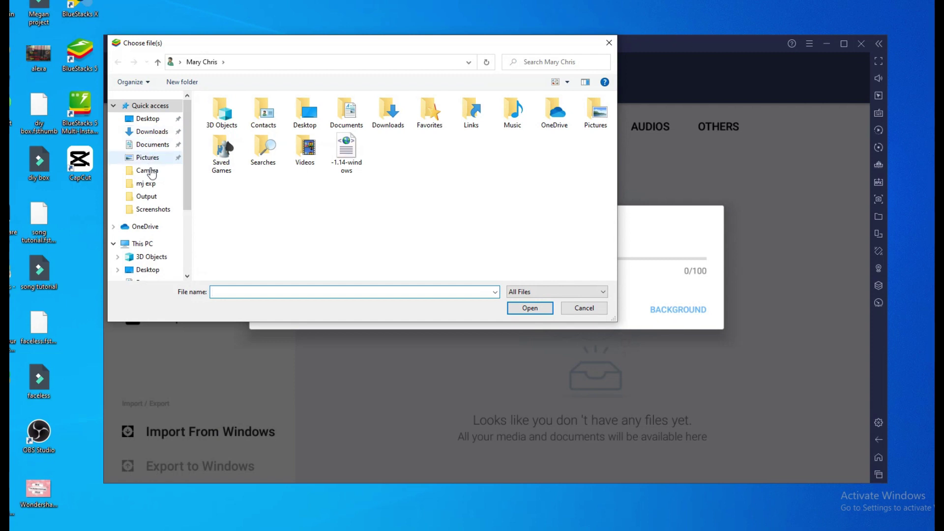
pyautogui.click(156, 120)
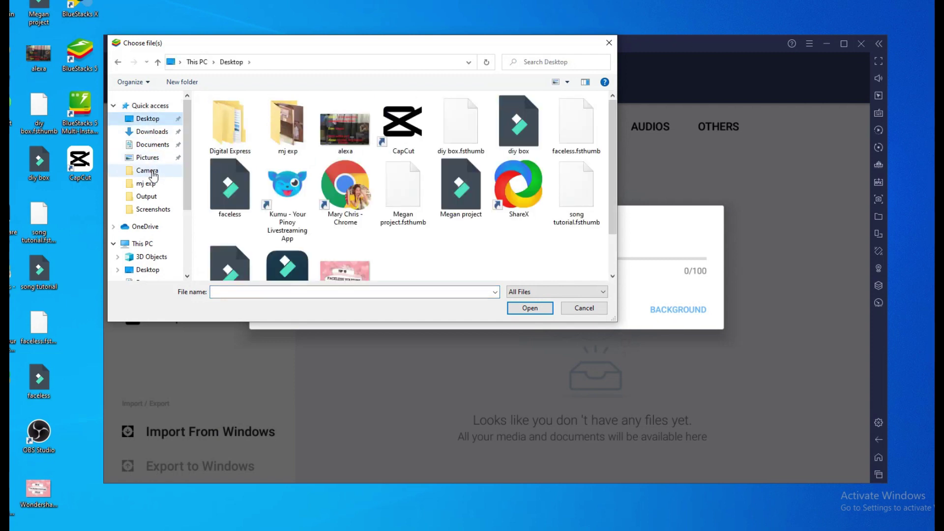
pyautogui.scroll(-2, 268, 236)
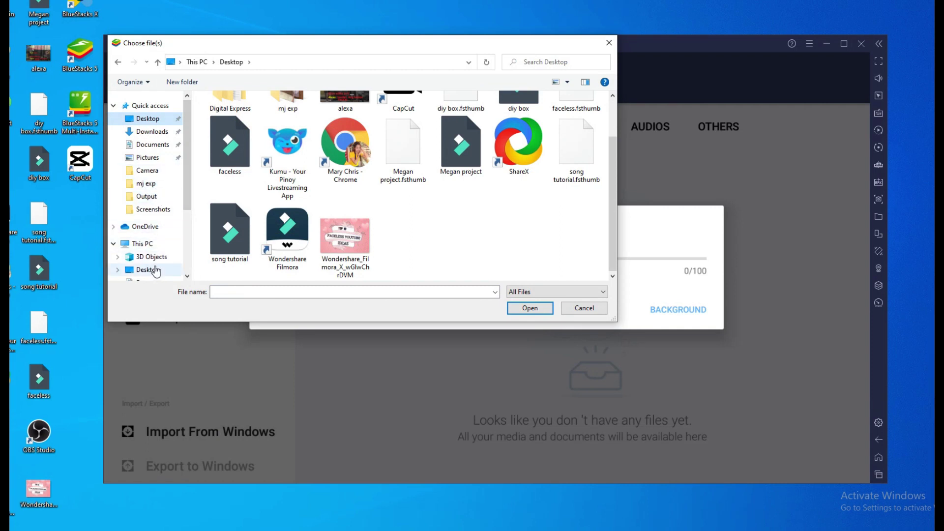
pyautogui.click(147, 196)
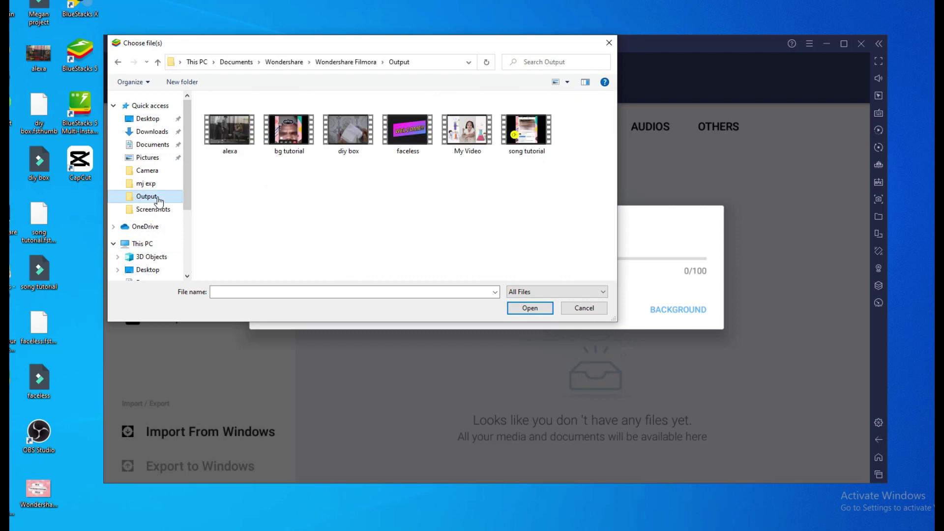
pyautogui.click(476, 144)
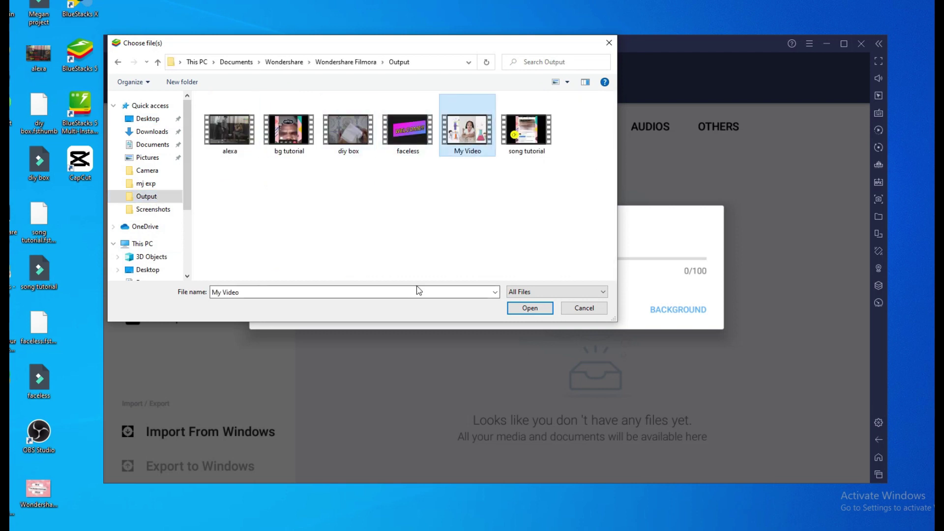
pyautogui.click(531, 308)
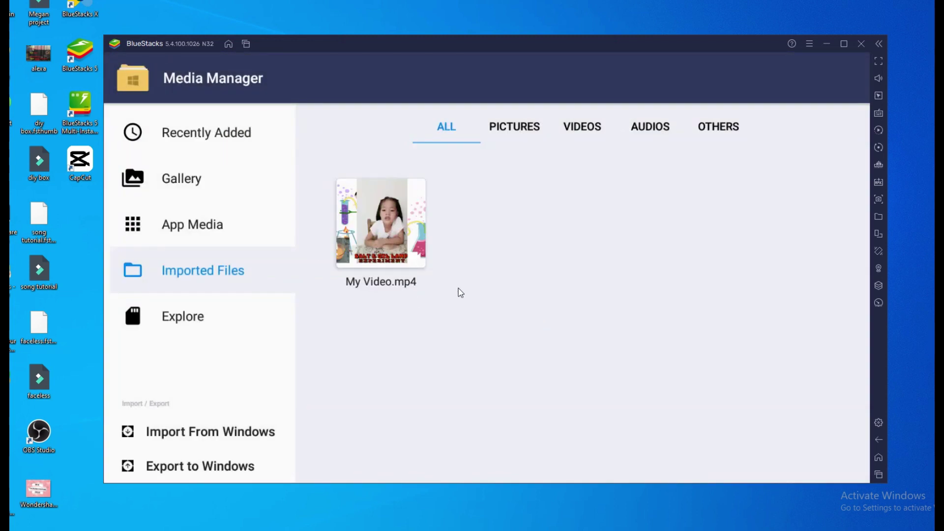
# Launch CapCut from the BlueStacks home screen and accept its Terms of Service and Privacy Policy
pyautogui.click(880, 457)
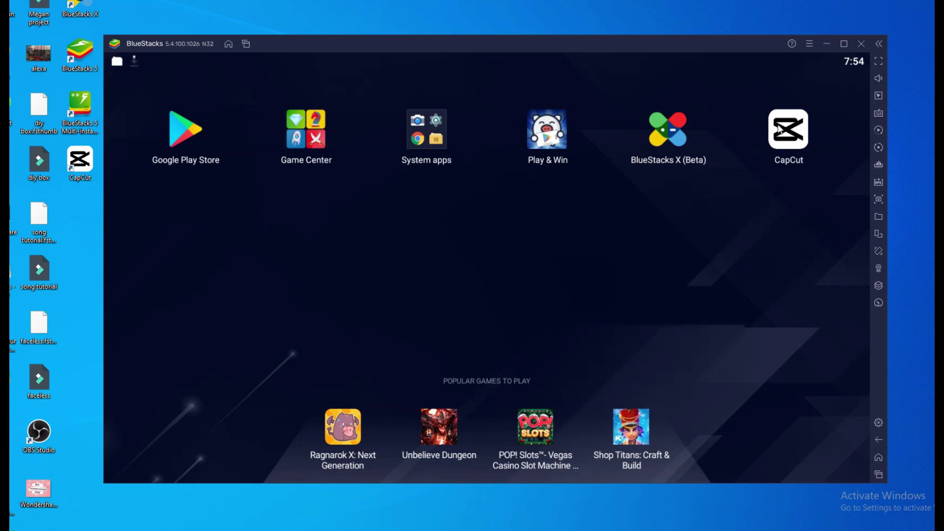
pyautogui.click(780, 129)
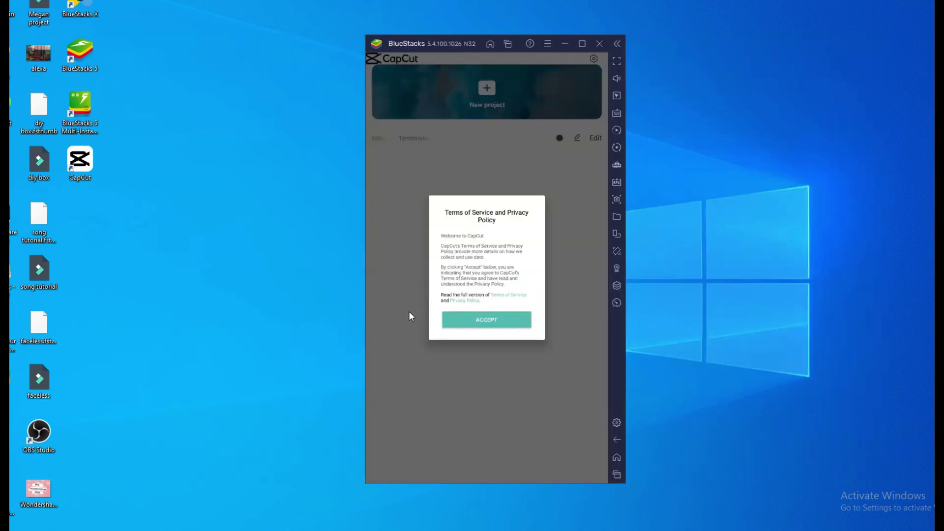
pyautogui.click(510, 320)
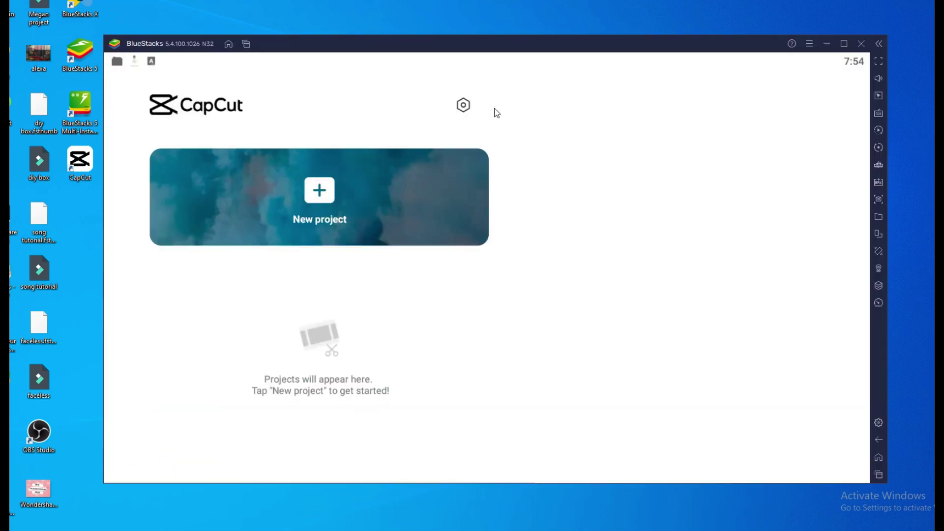
# Create a new CapCut project, allowing access to device media, and add the imported 01:59 video to it
pyautogui.click(323, 196)
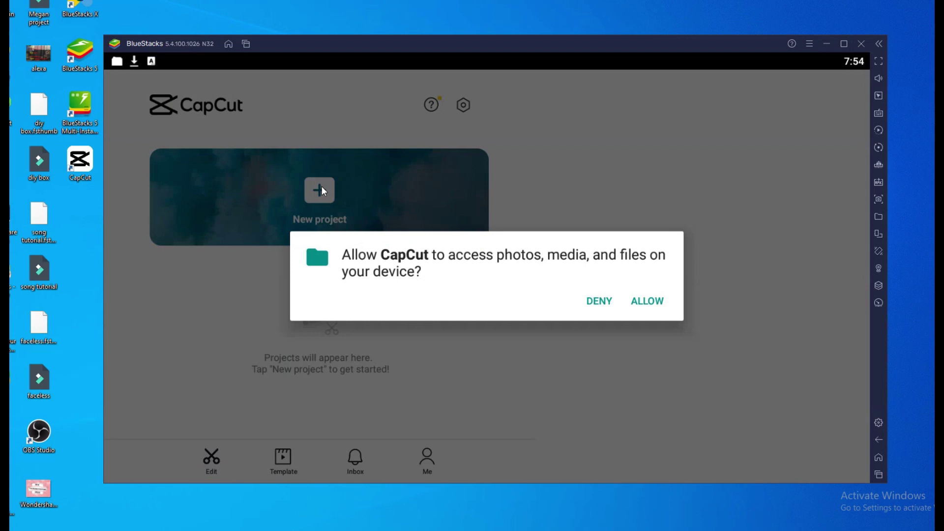
pyautogui.click(653, 302)
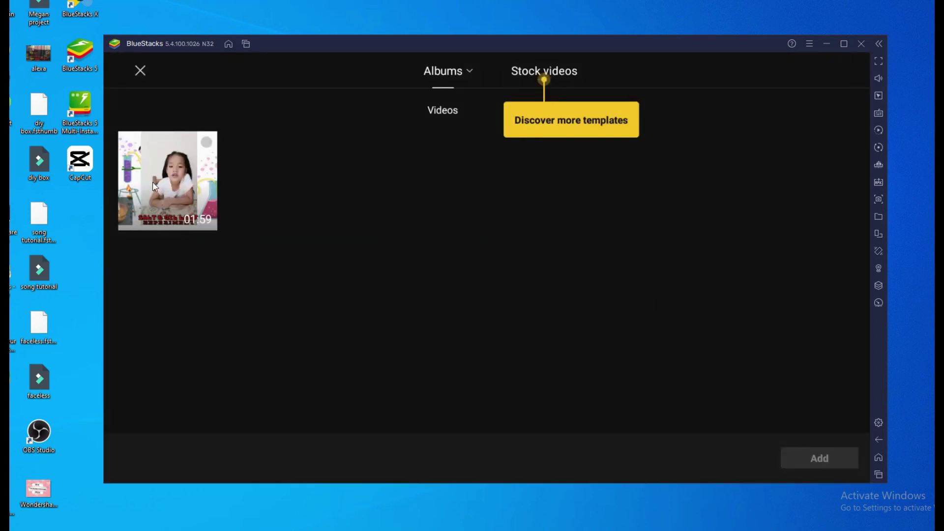
pyautogui.click(519, 77)
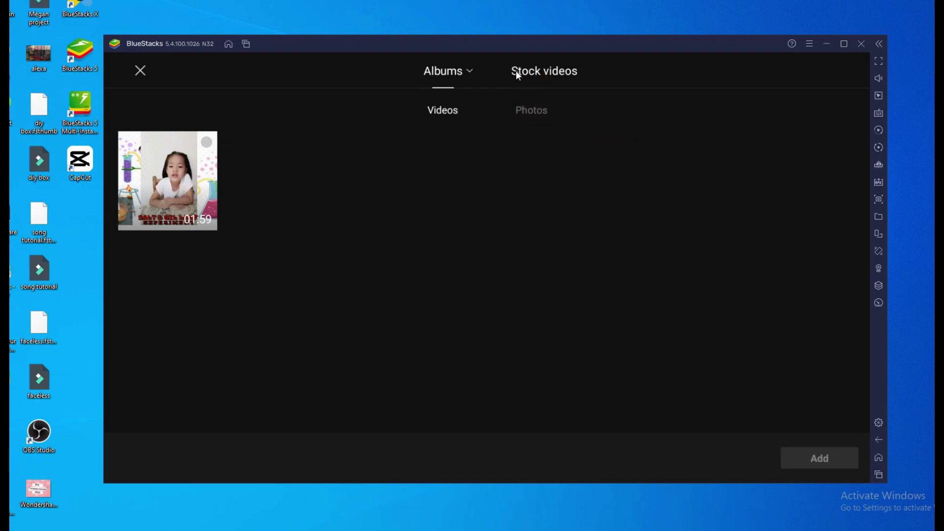
pyautogui.click(148, 195)
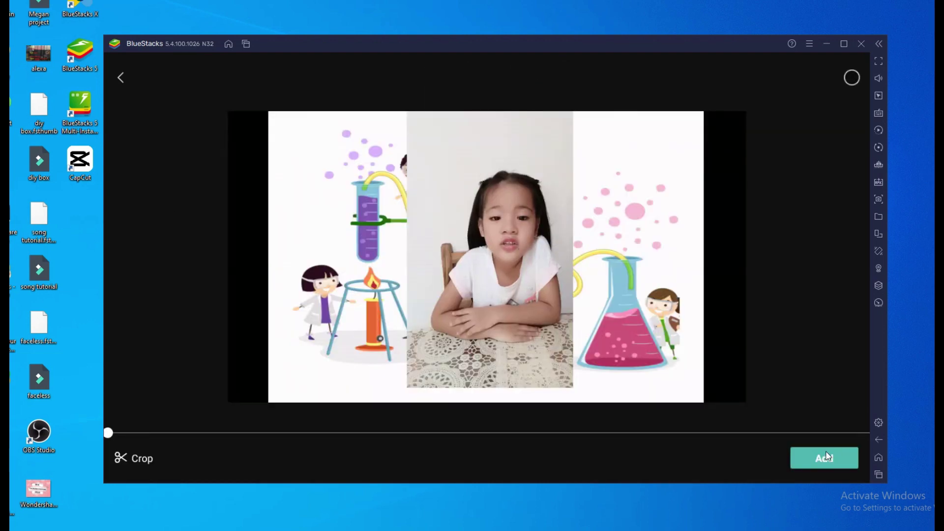
pyautogui.click(830, 461)
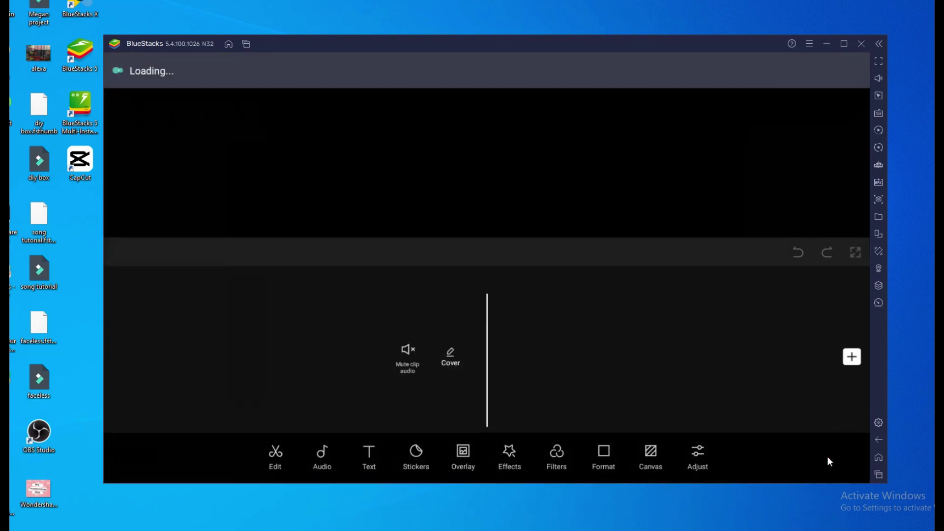